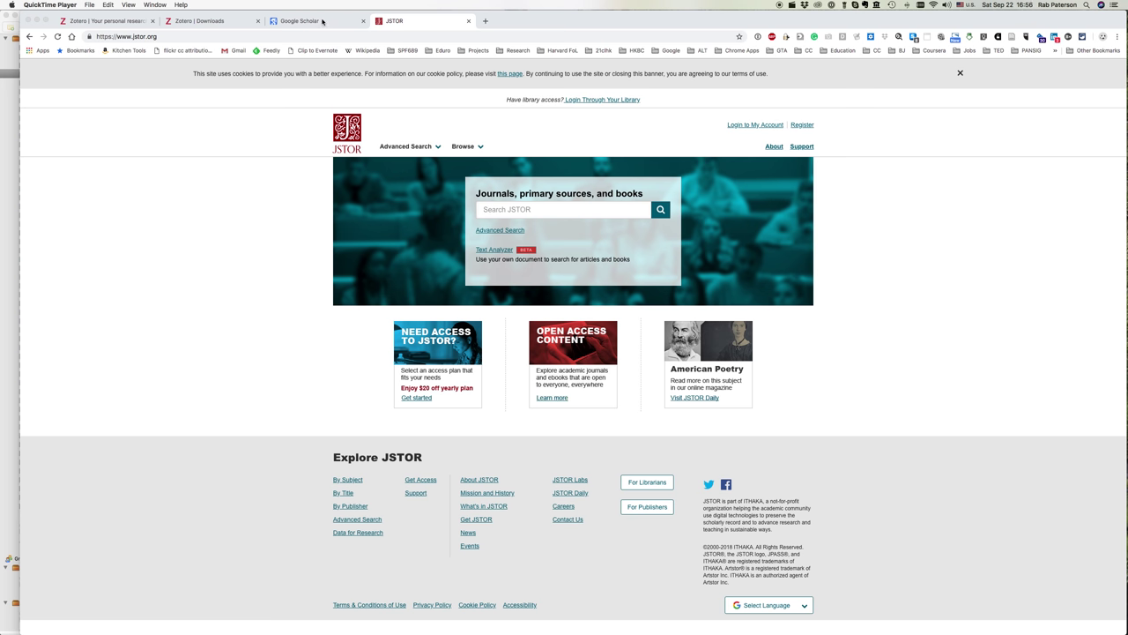
Step: Search Google Scholar for 'history of social media' using the suggestion after typing 'history'
left_click(305, 21)
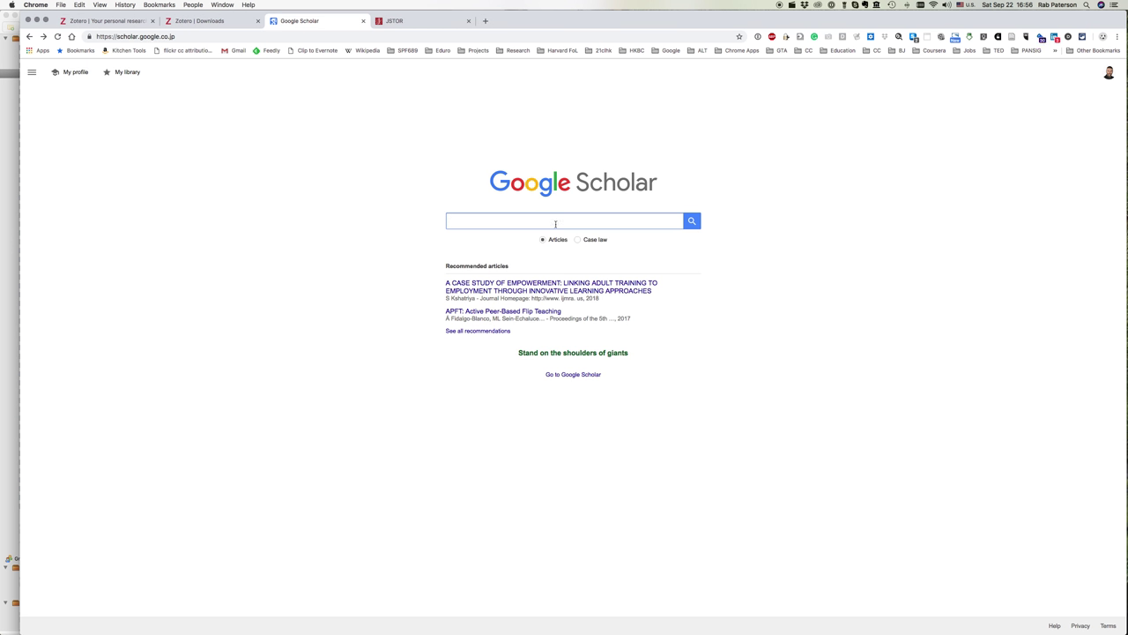
type("histo")
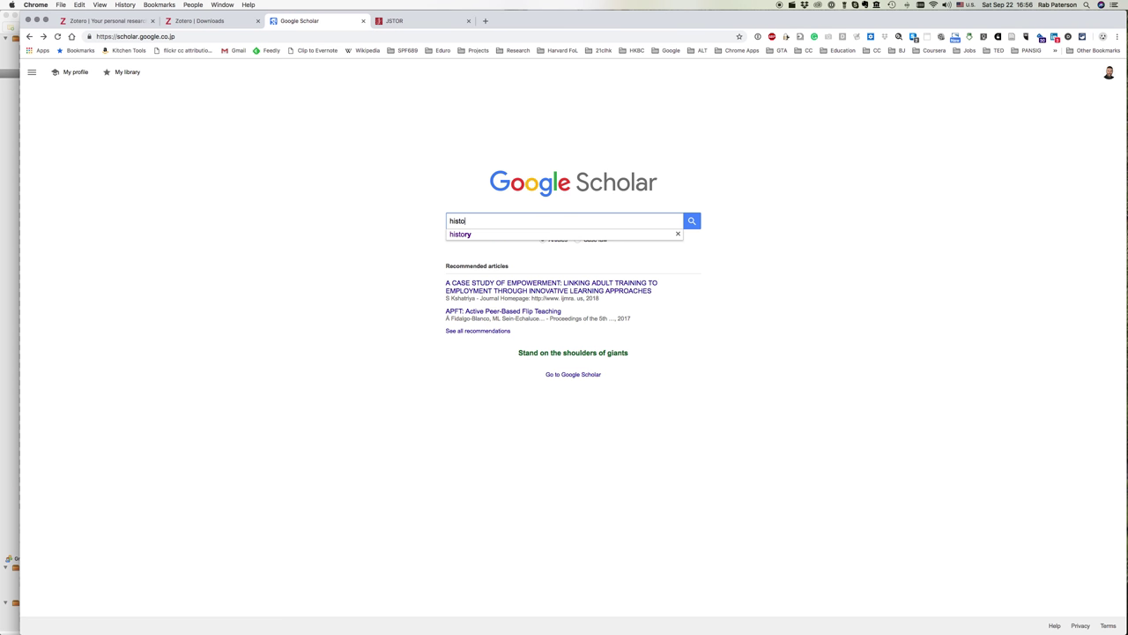
type("ry")
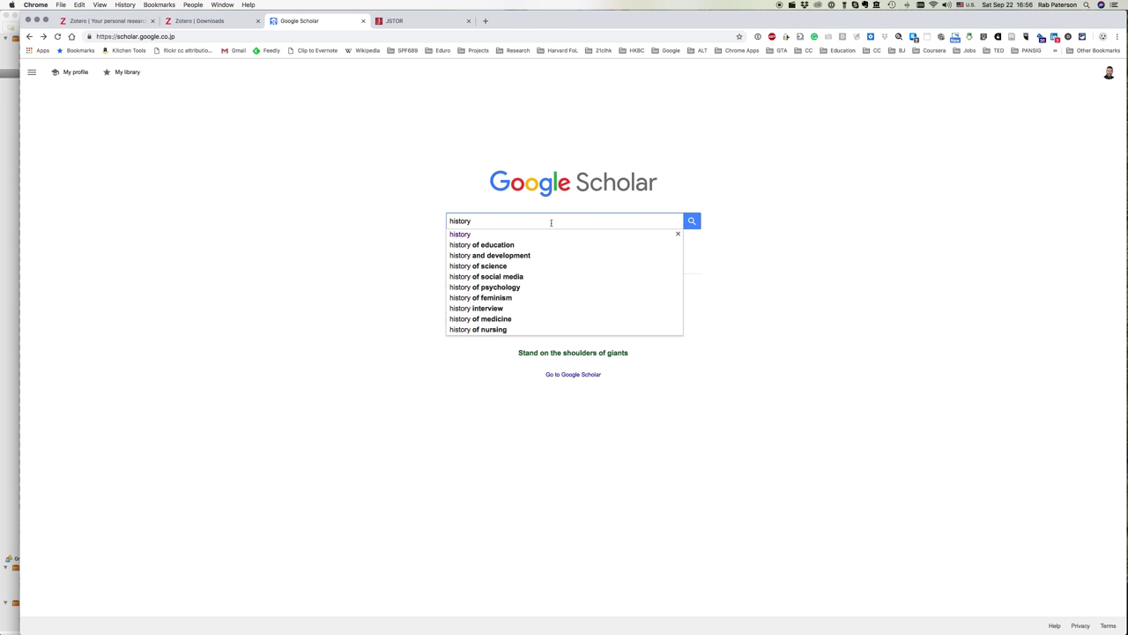
left_click(520, 276)
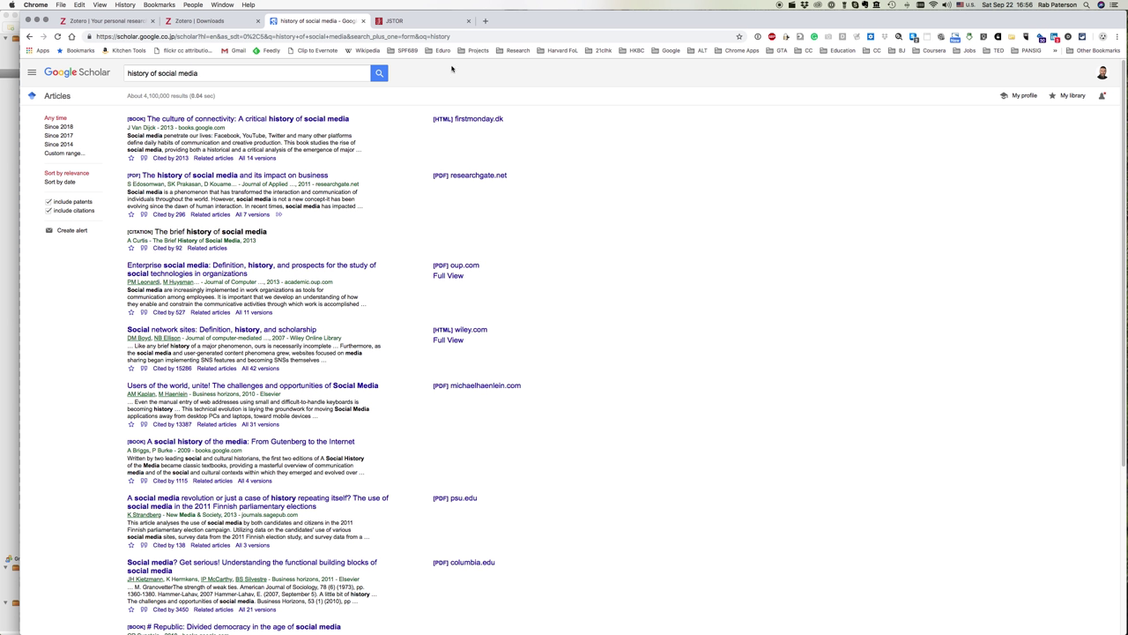
Step: Save three Scholar results, including 'The brief history of social media', to Zotero collection ABC1
left_click(1012, 39)
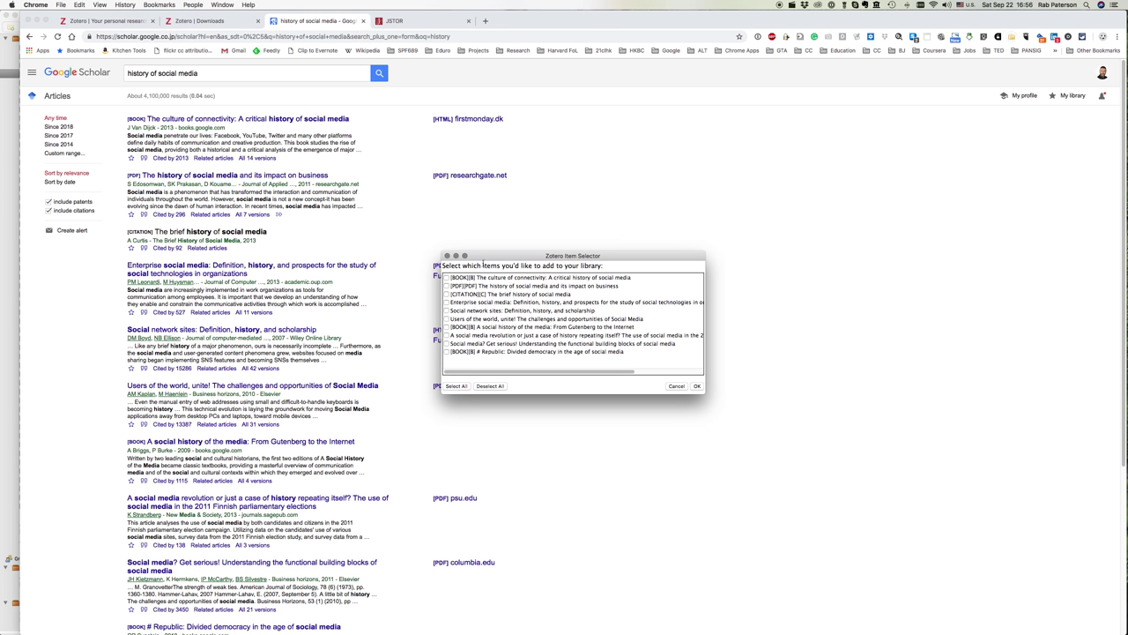
left_click(447, 286)
left_click(447, 294)
left_click(447, 311)
left_click(698, 386)
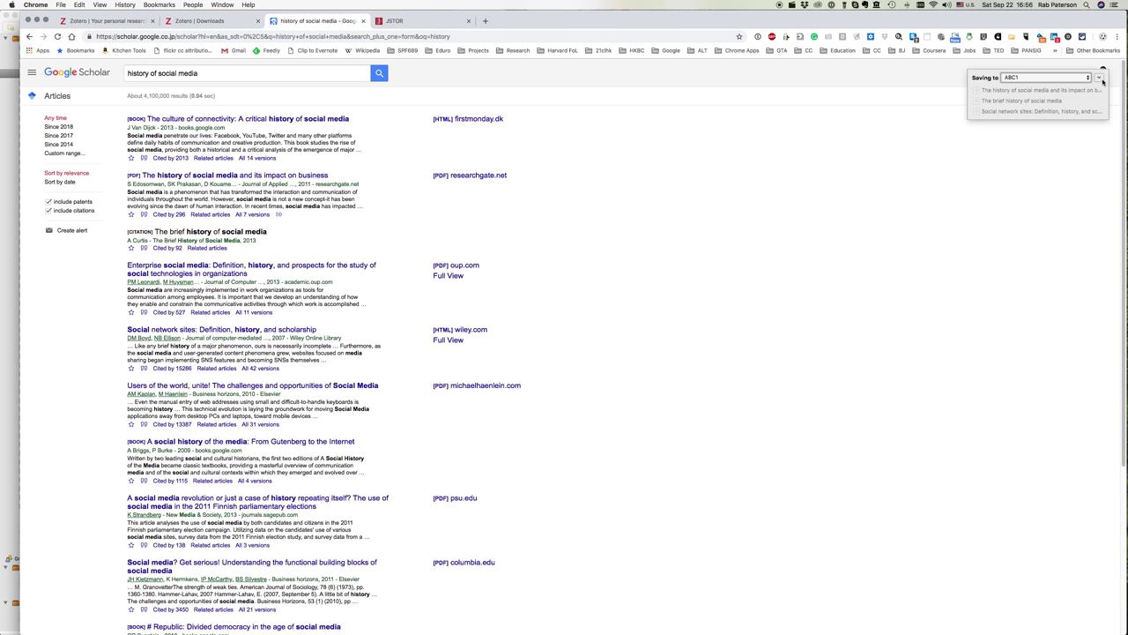
left_click(1100, 78)
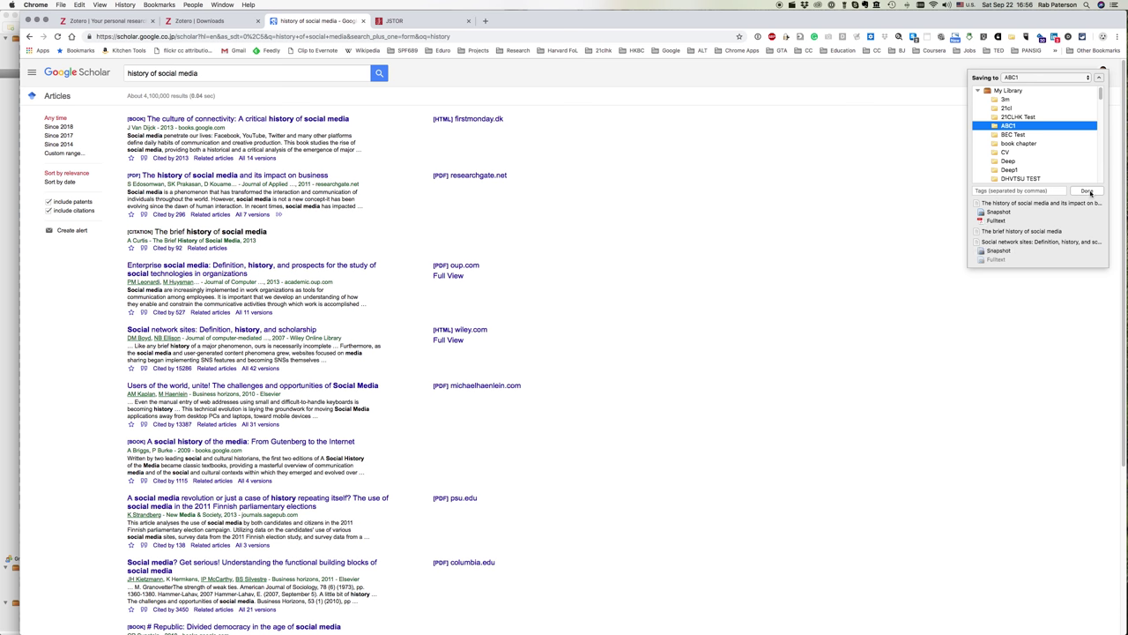
left_click(1087, 191)
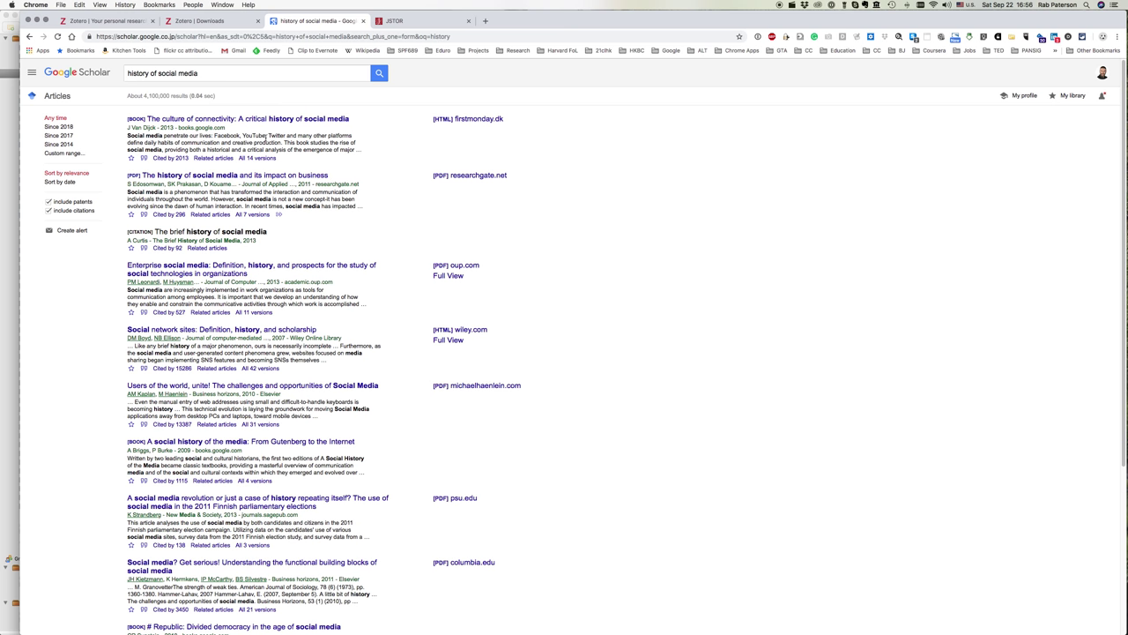
left_click(11, 160)
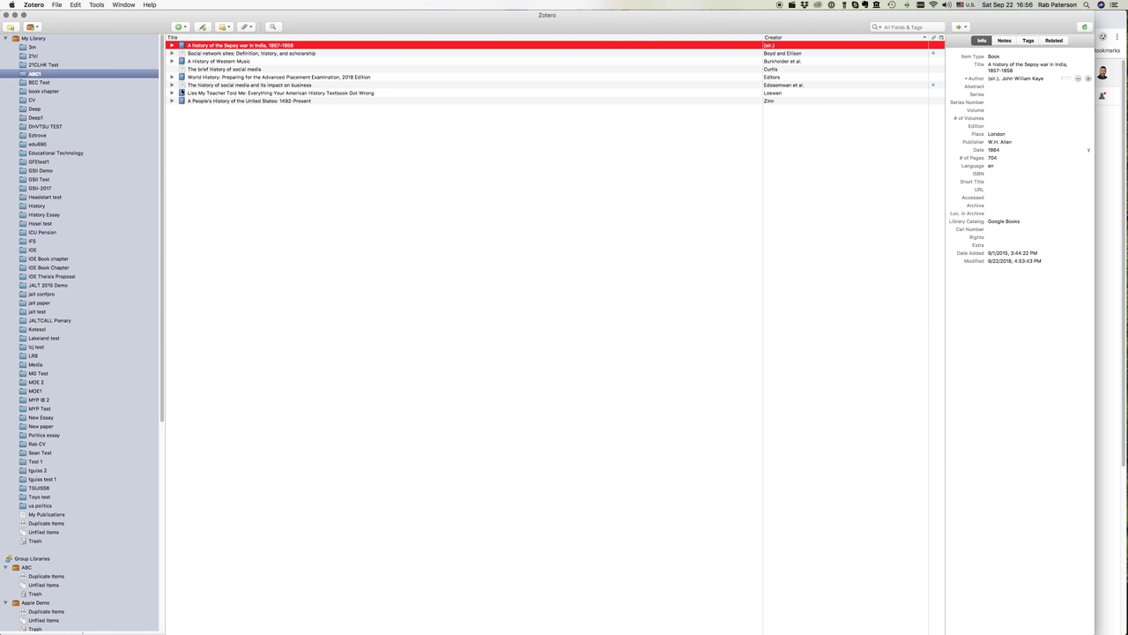
left_click(171, 54)
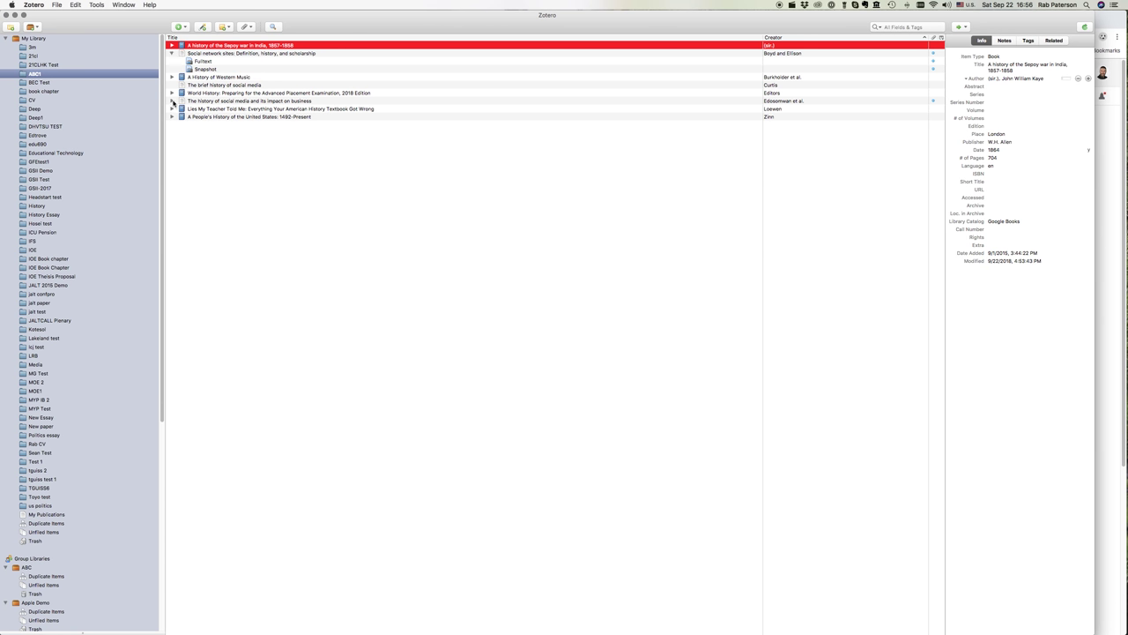
left_click(173, 102)
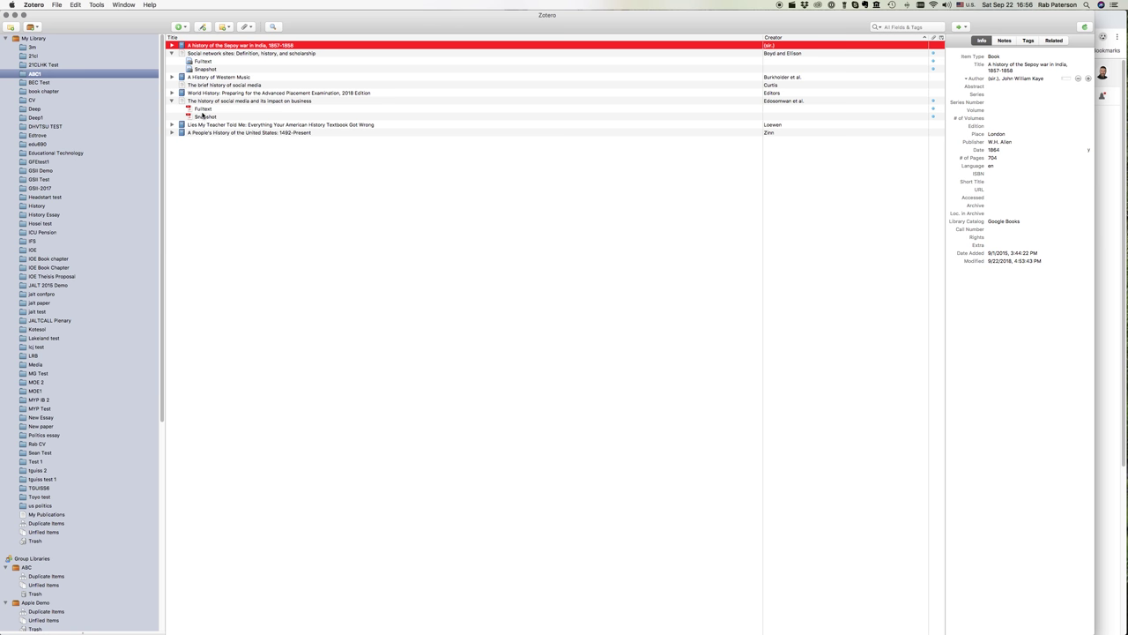
left_click(172, 102)
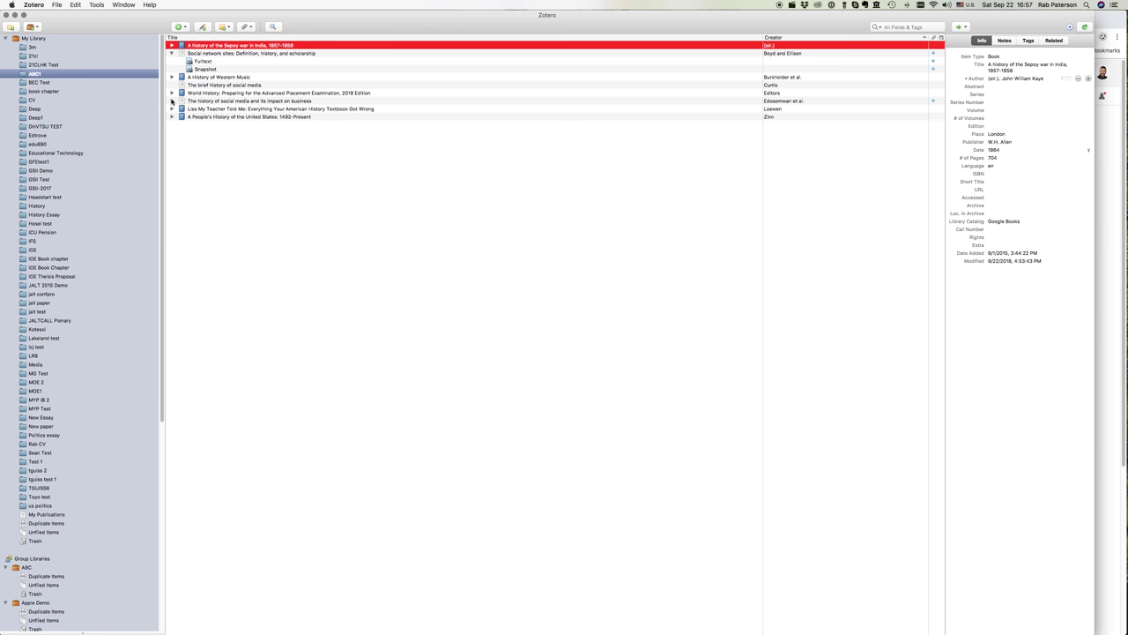
left_click(172, 53)
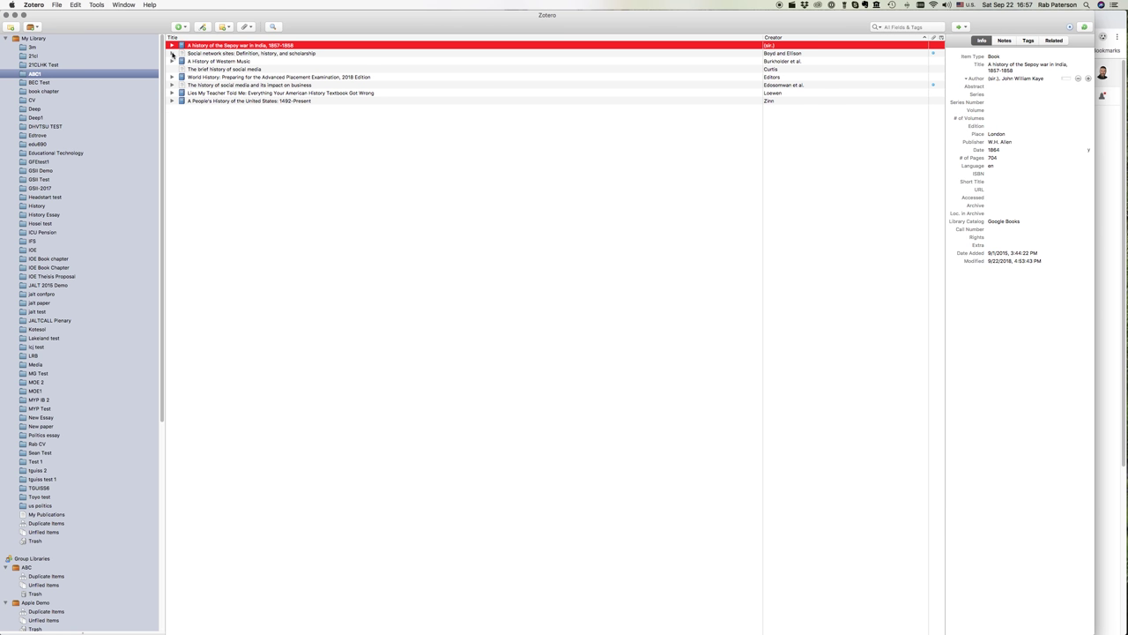
left_click(1102, 161)
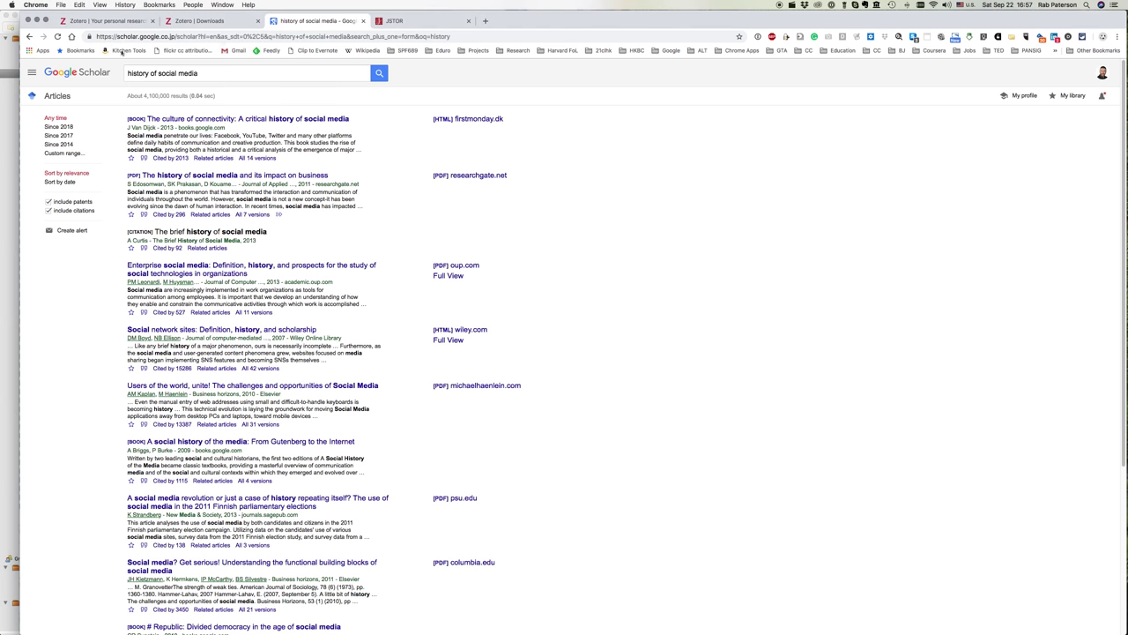
Step: Run a JSTOR search for 'history' from the JSTOR home page
left_click(421, 25)
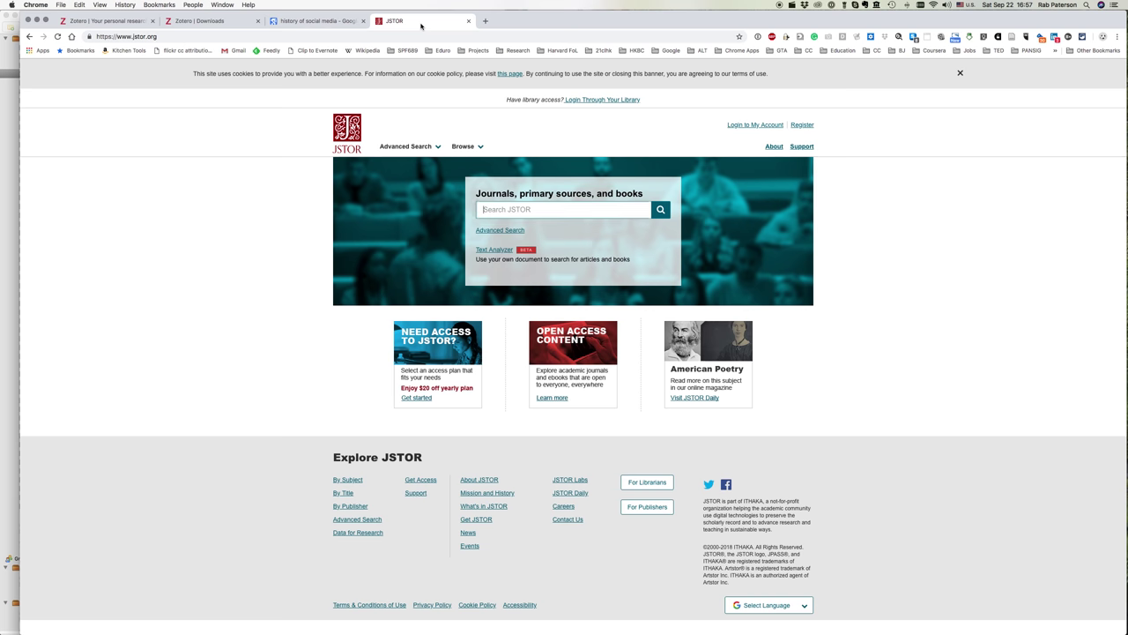
left_click(528, 209)
type("history")
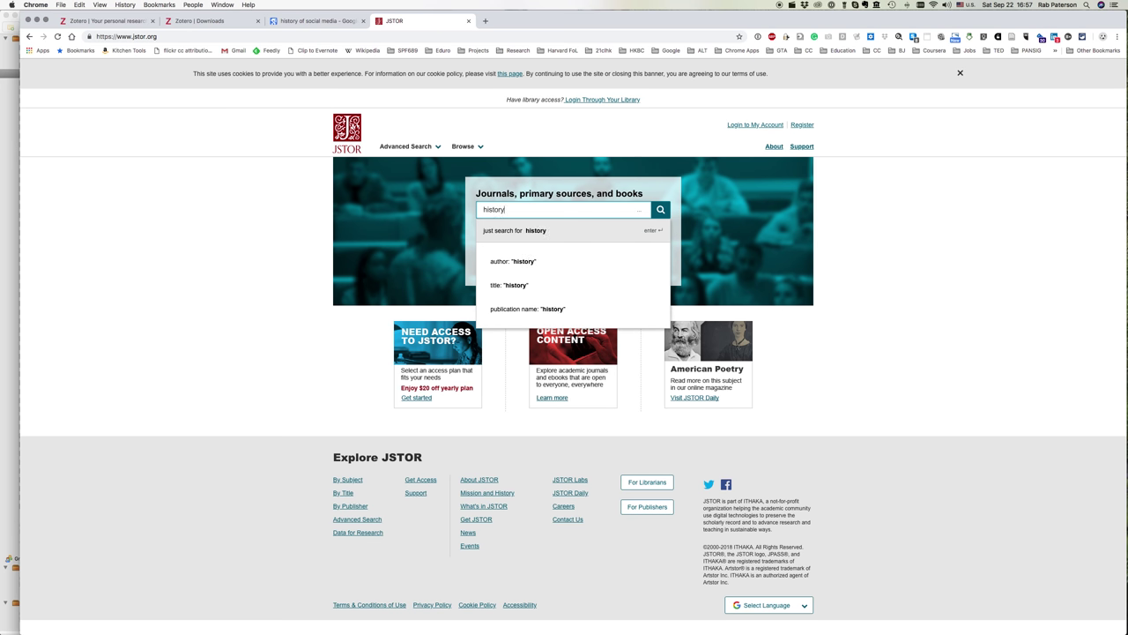
key("Return")
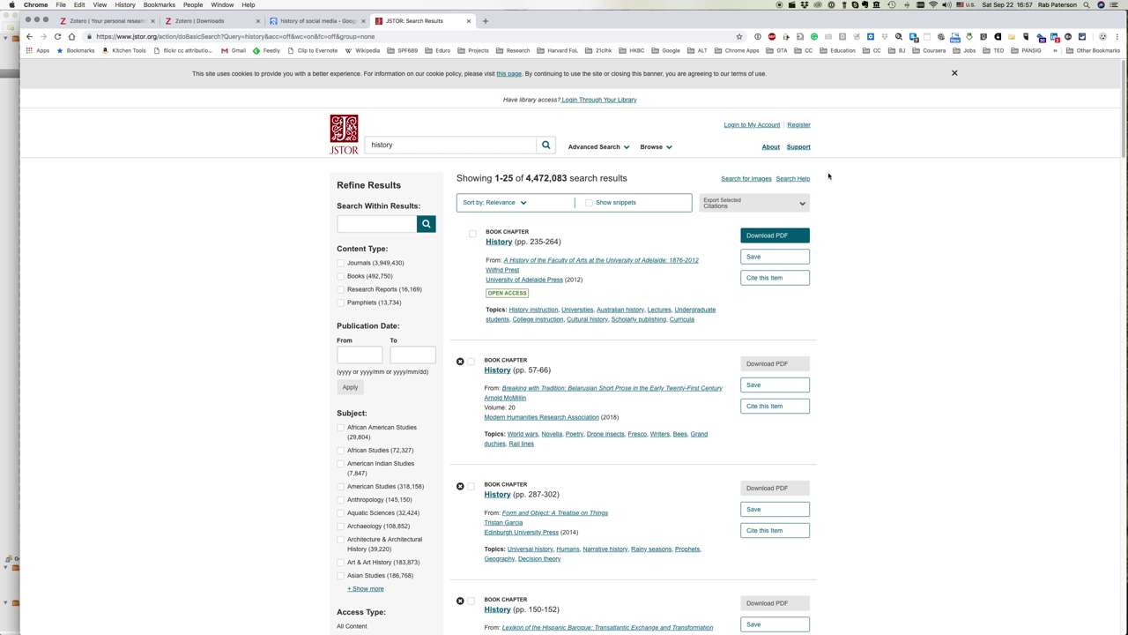
Step: Save the JSTOR 'History' chapters pp. 19–38 and pp. 55–93 into collection ABC1
left_click(1012, 37)
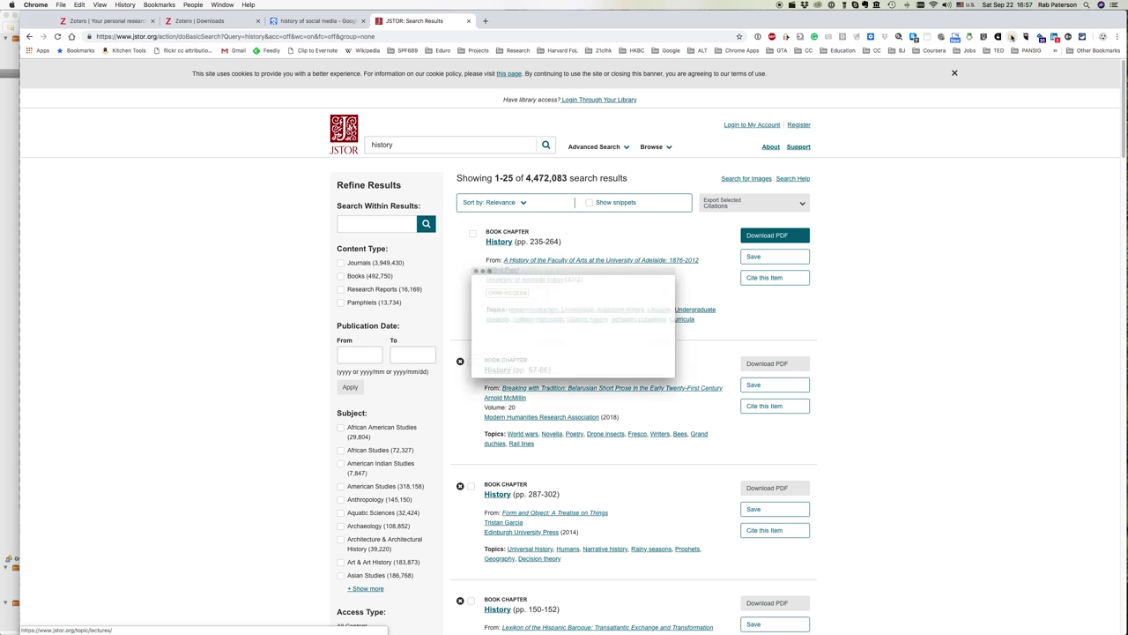
left_click(446, 344)
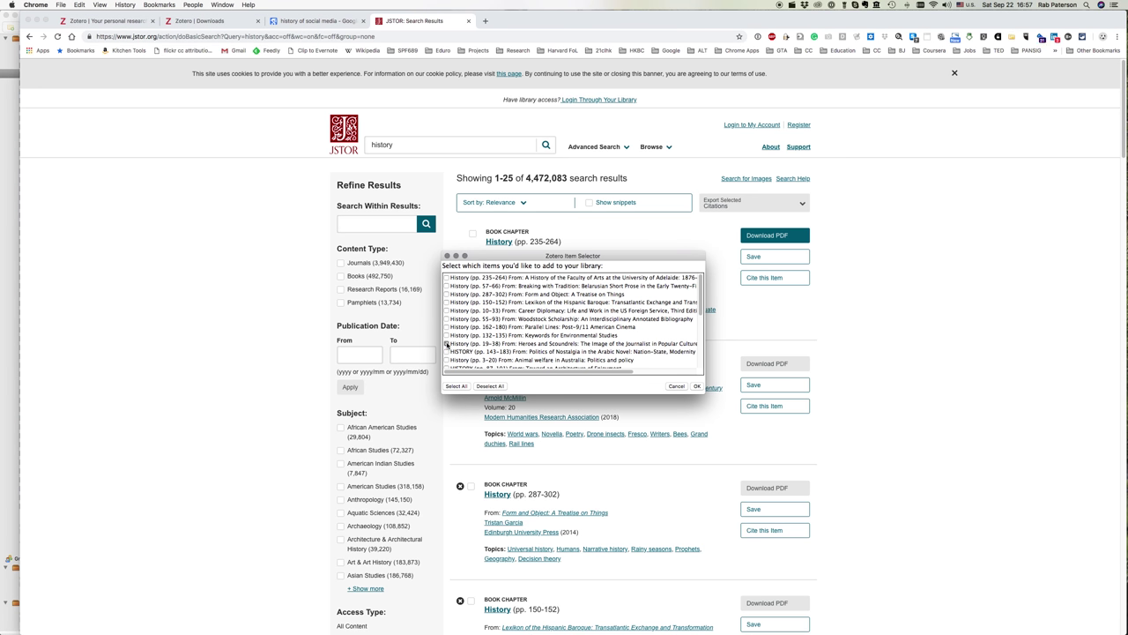
left_click(446, 319)
left_click(698, 386)
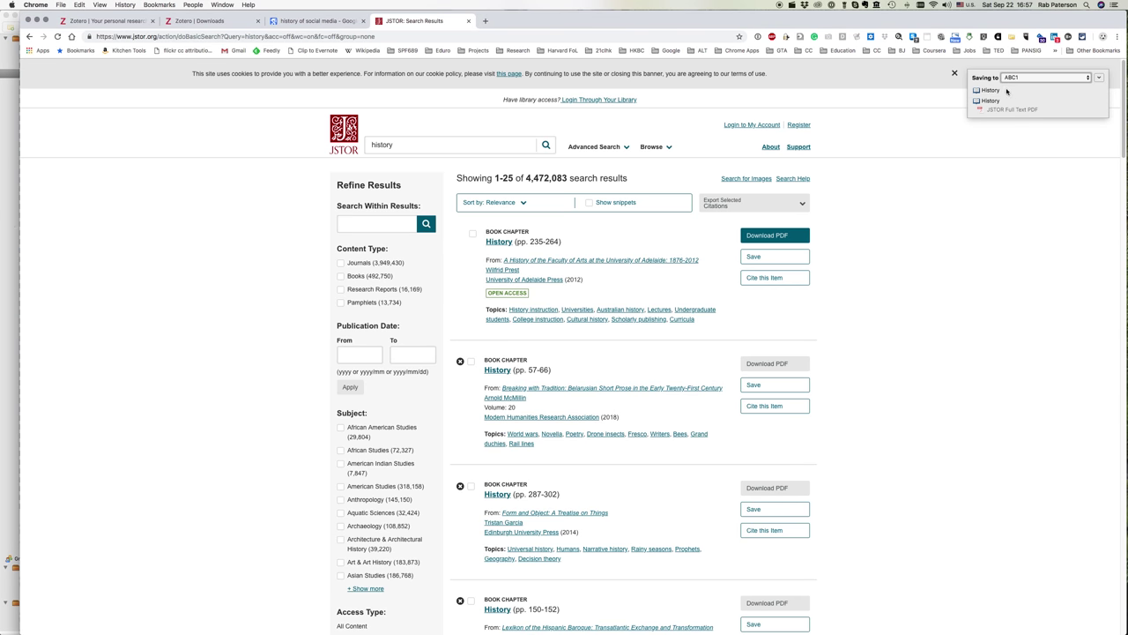
left_click(1100, 77)
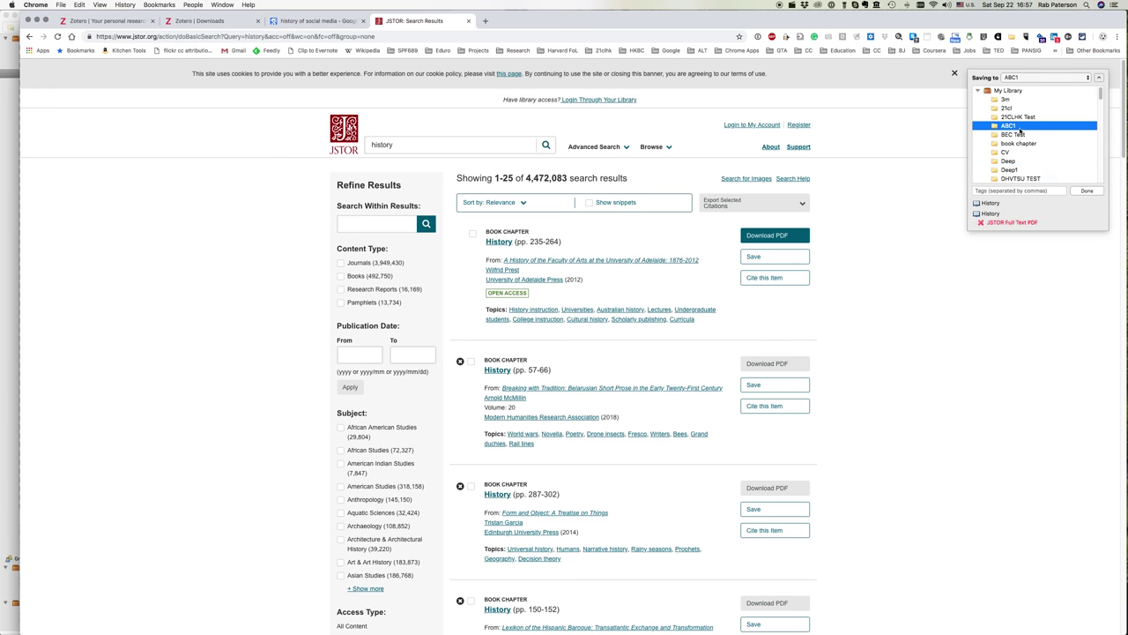
left_click(1087, 190)
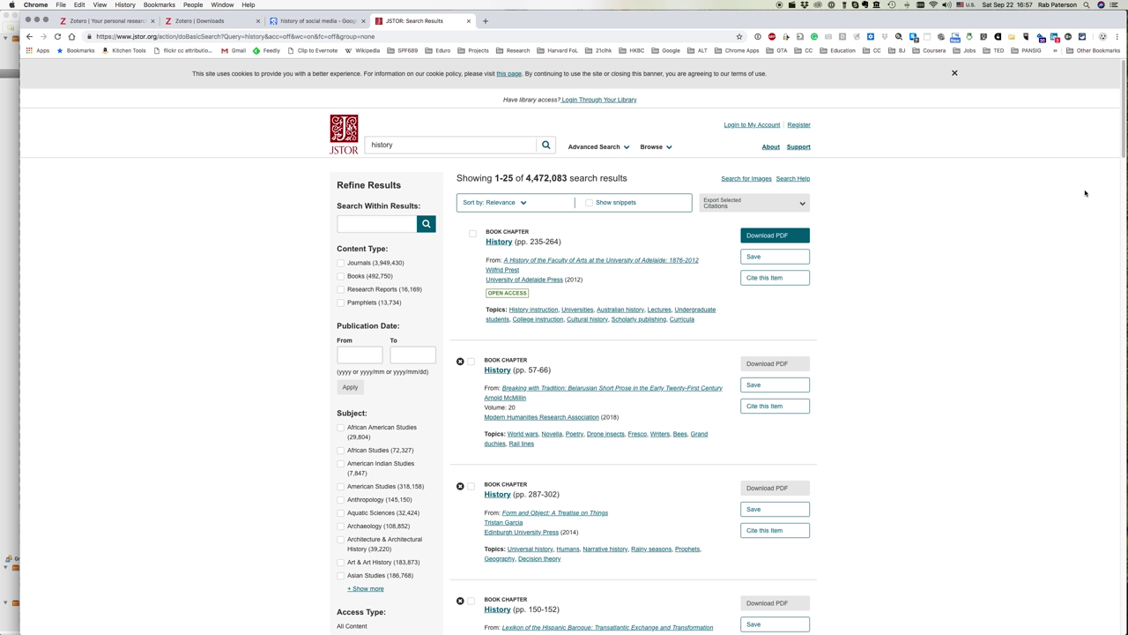
left_click(8, 159)
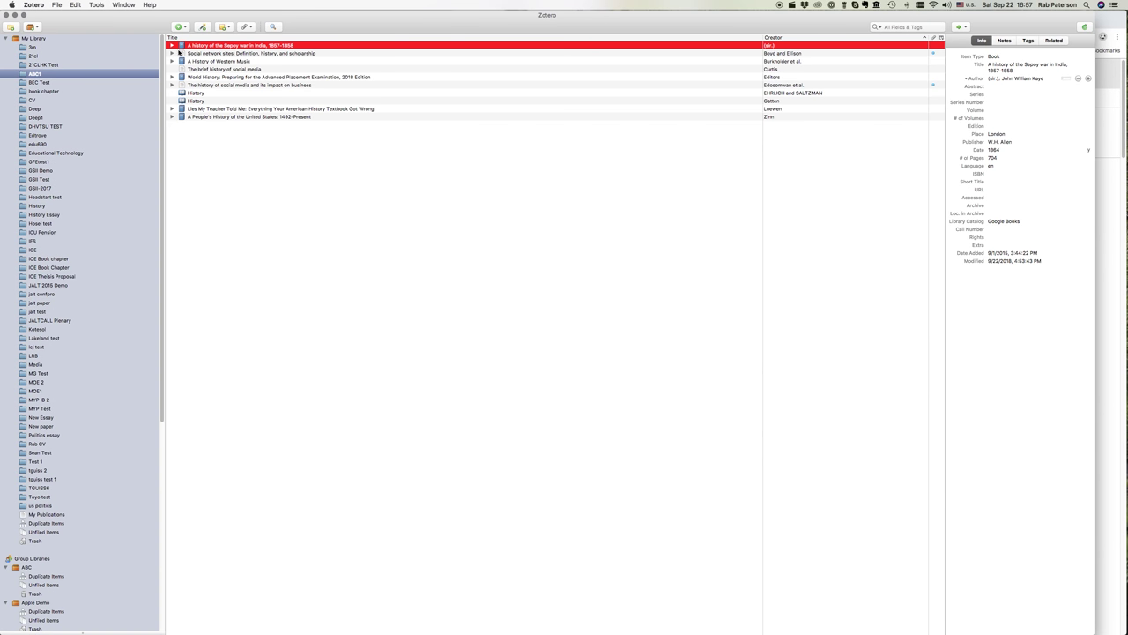
left_click(193, 93)
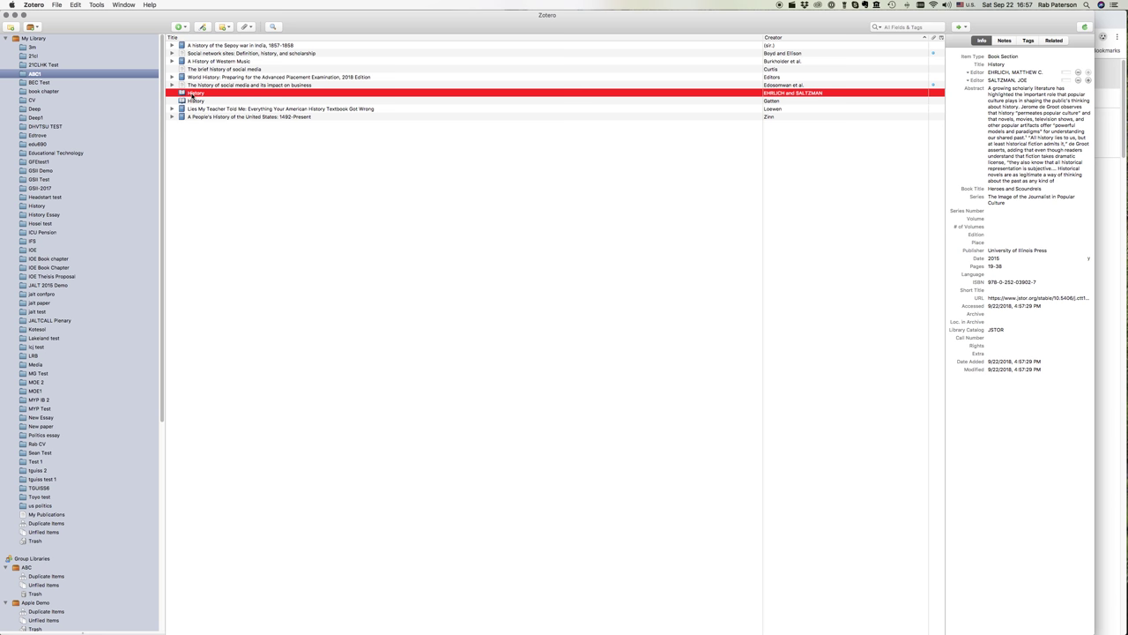
left_click(194, 102)
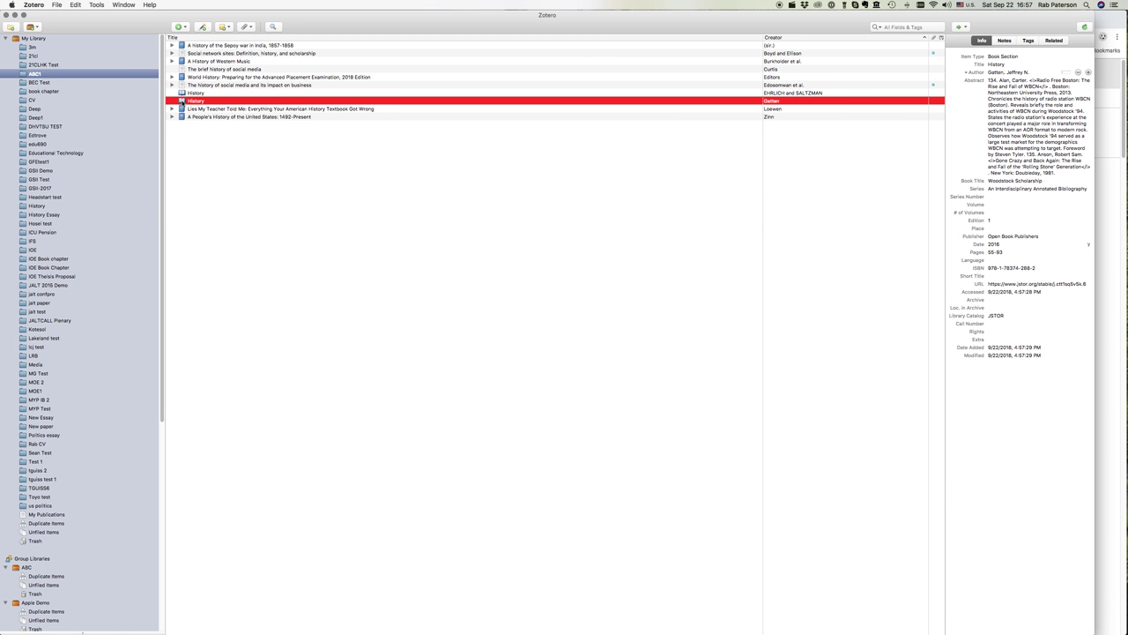
left_click(1008, 57)
left_click(277, 85)
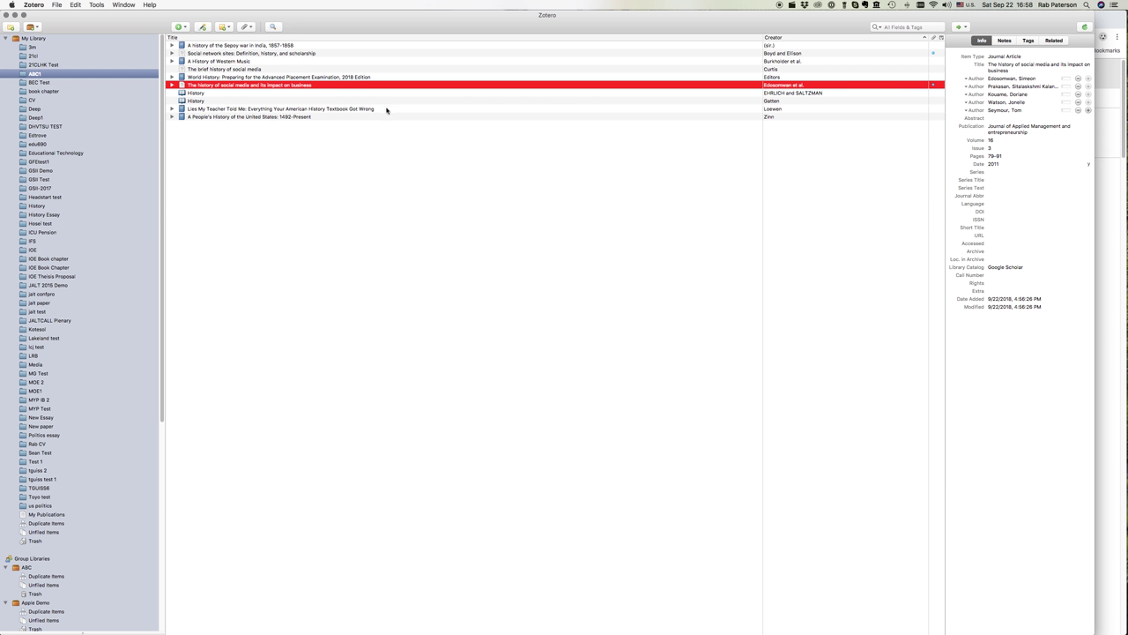
left_click(1116, 290)
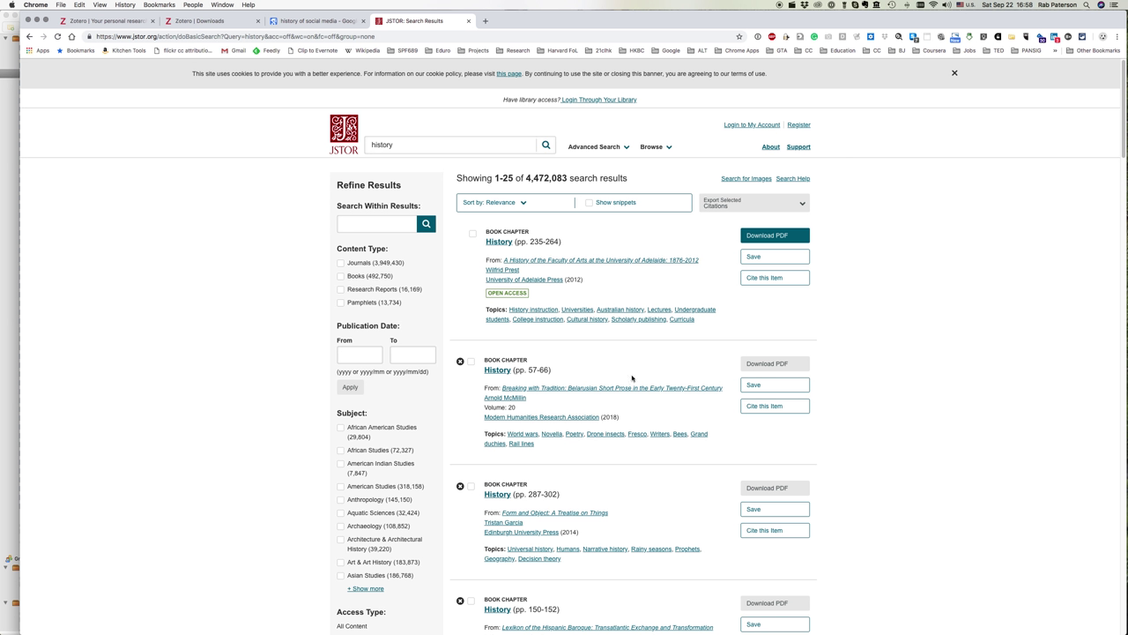
Step: Return briefly to the Scholar results, then bring the Zotero ABC1 collection to the front
left_click(318, 20)
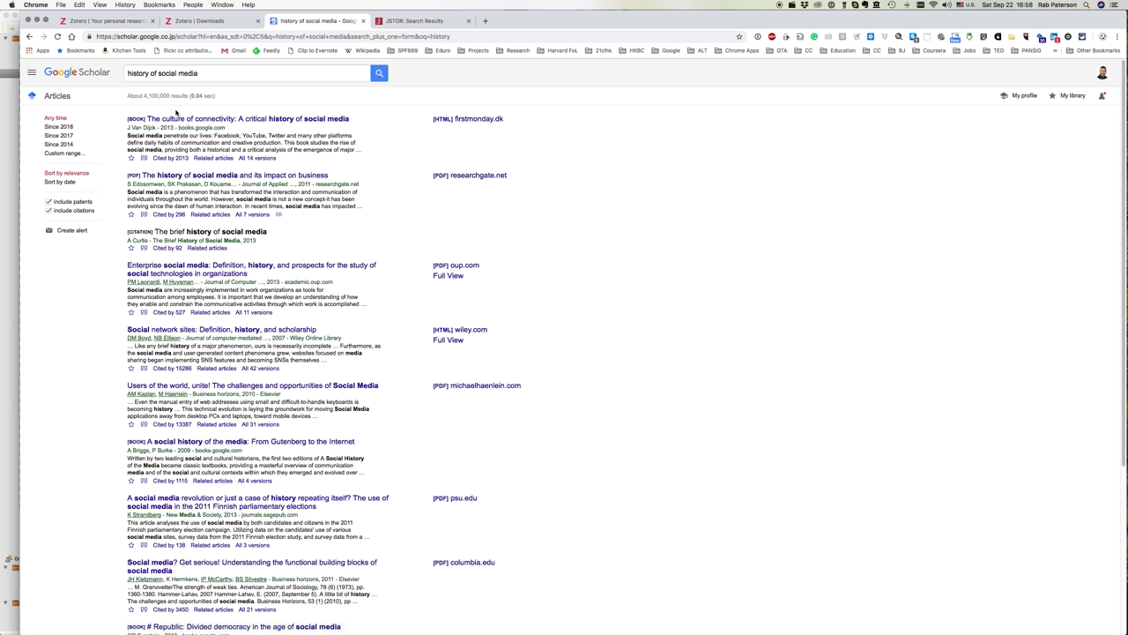
left_click(9, 105)
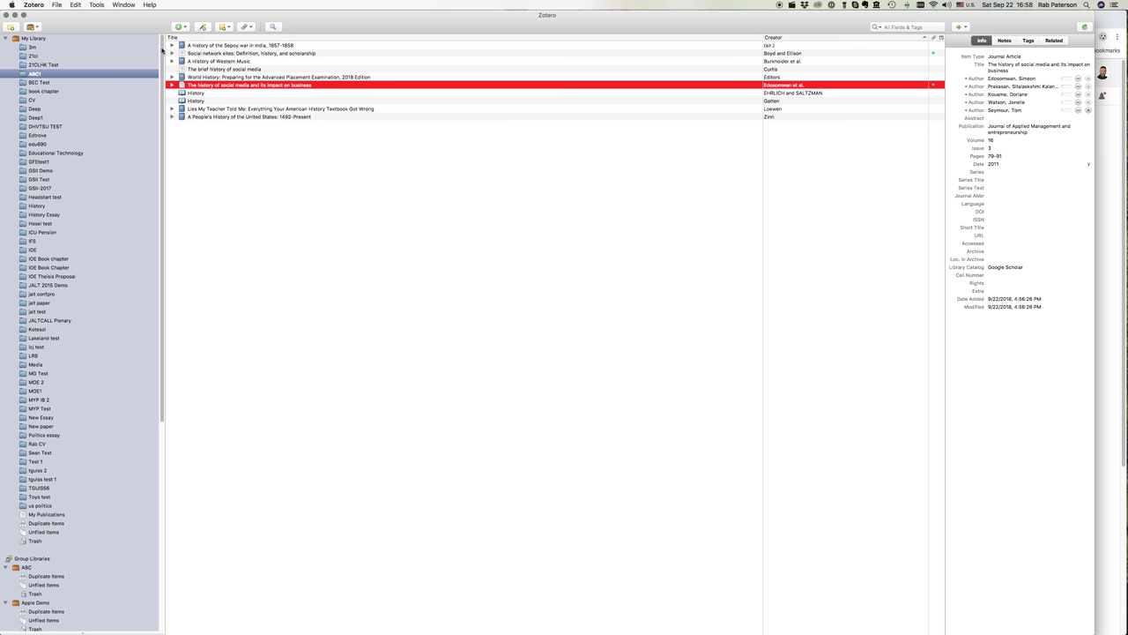
left_click(180, 28)
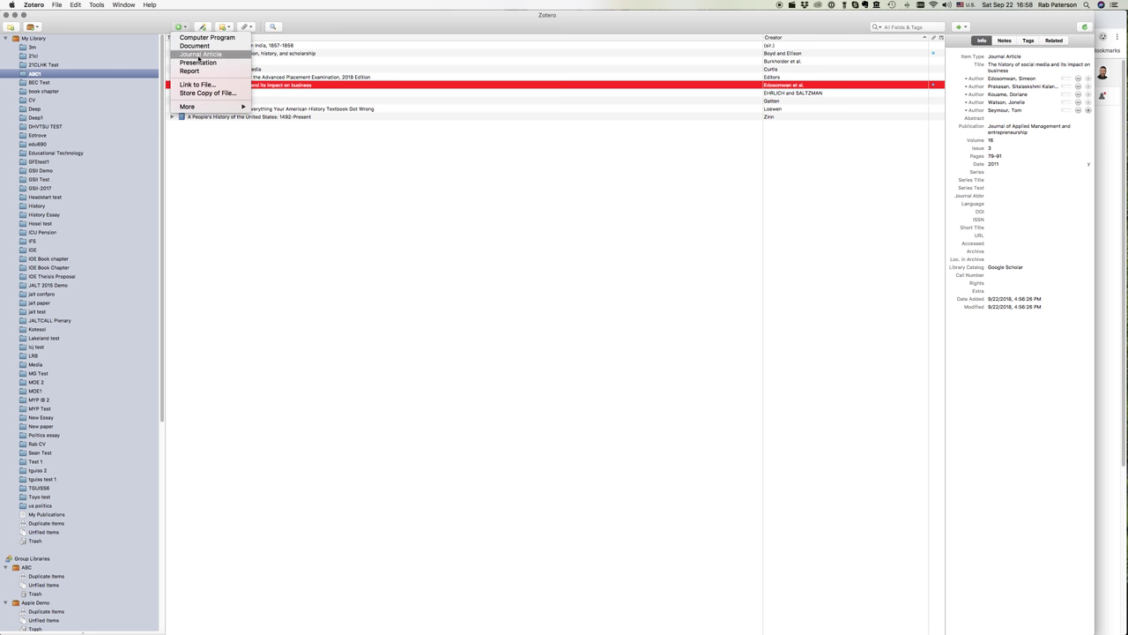
left_click(202, 54)
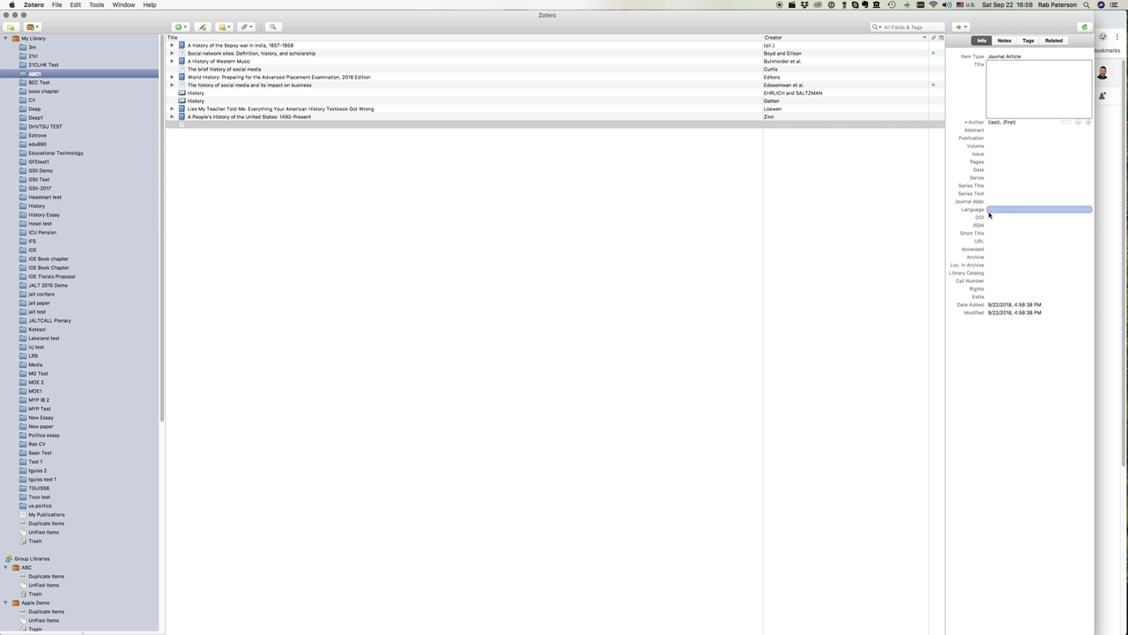
left_click(274, 172)
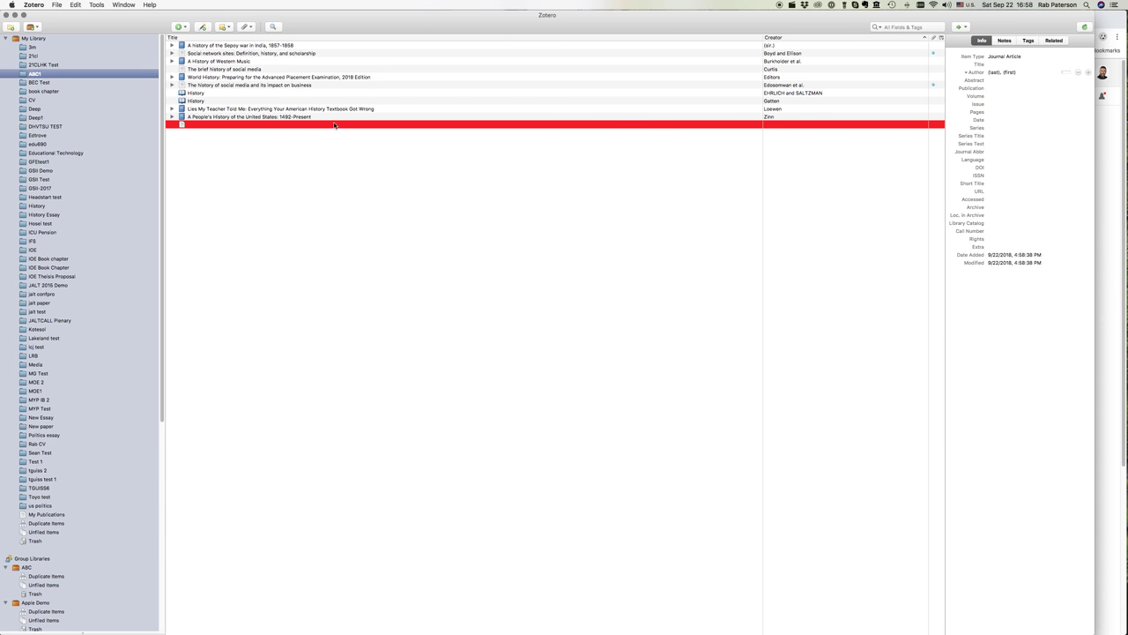
key("Delete")
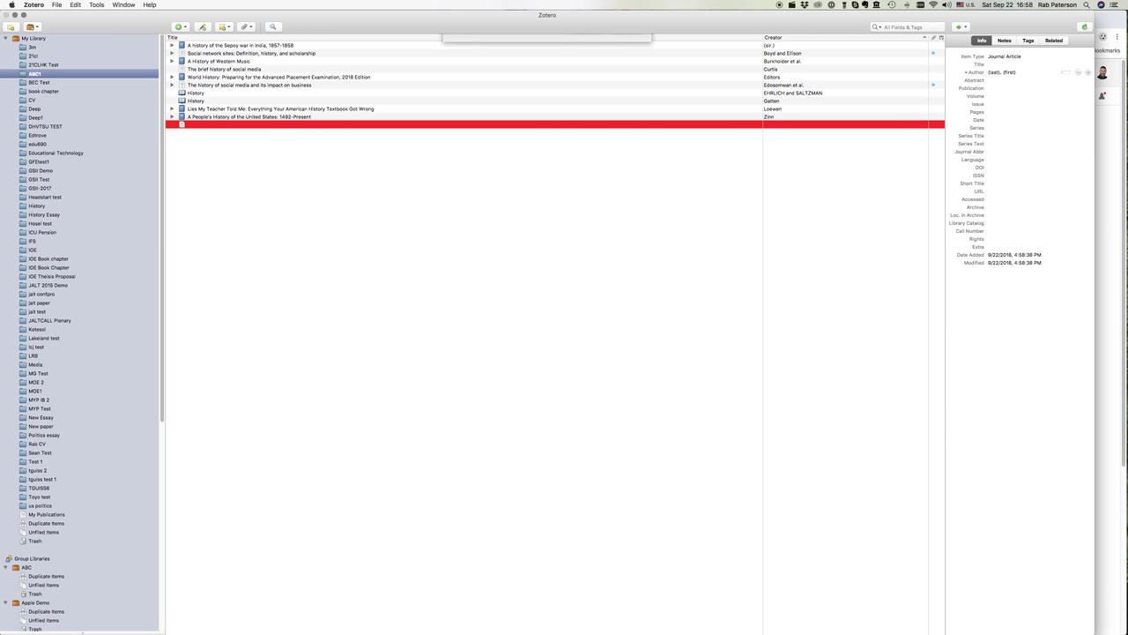
left_click(633, 79)
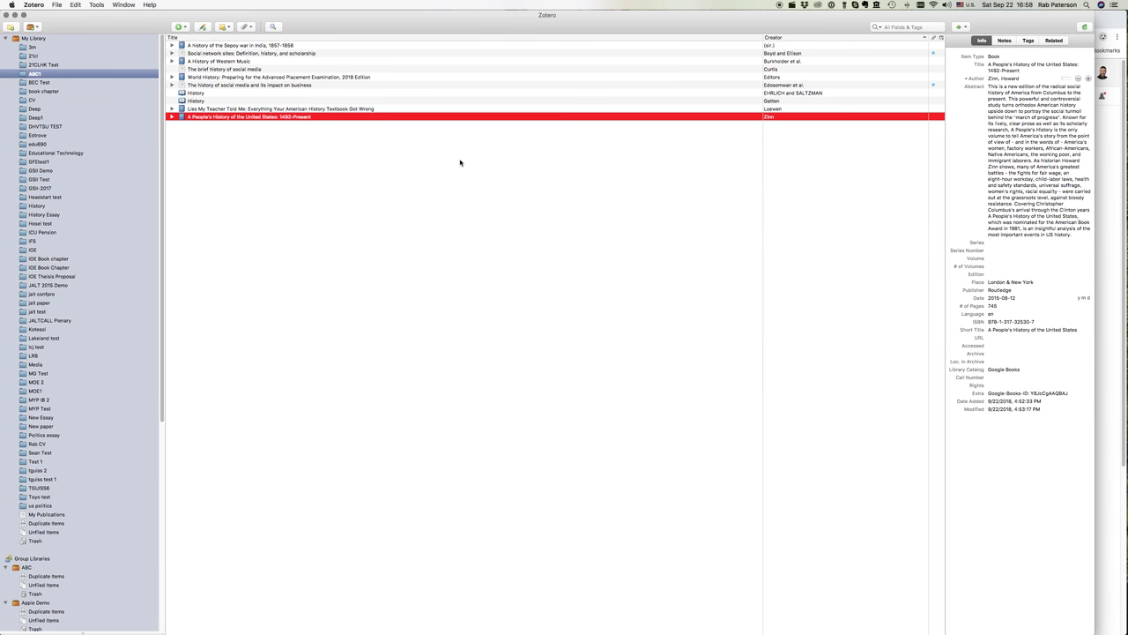